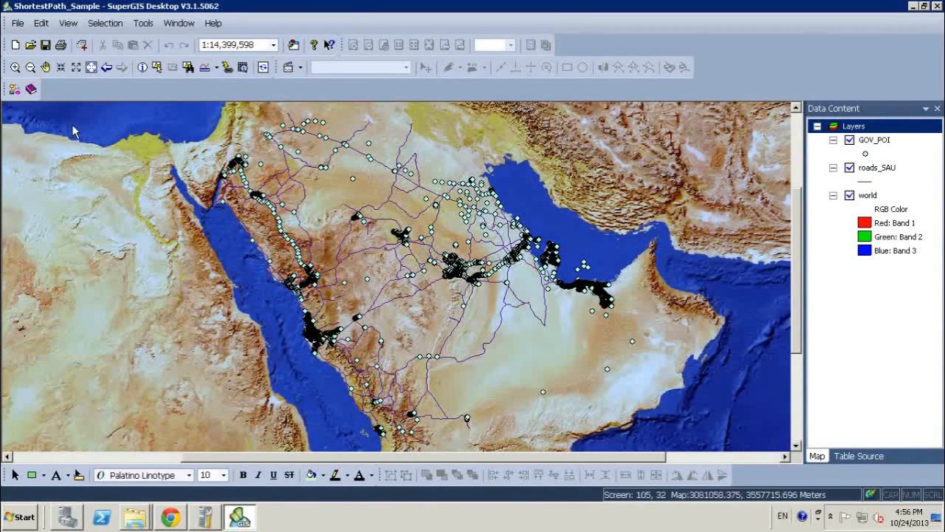
Open the ShortestPath process from the ShortestPath_Sample toolset of SuperGIS Toolkit in the Process Designer.
{"action": "left_click", "coordinate": [13, 91]}
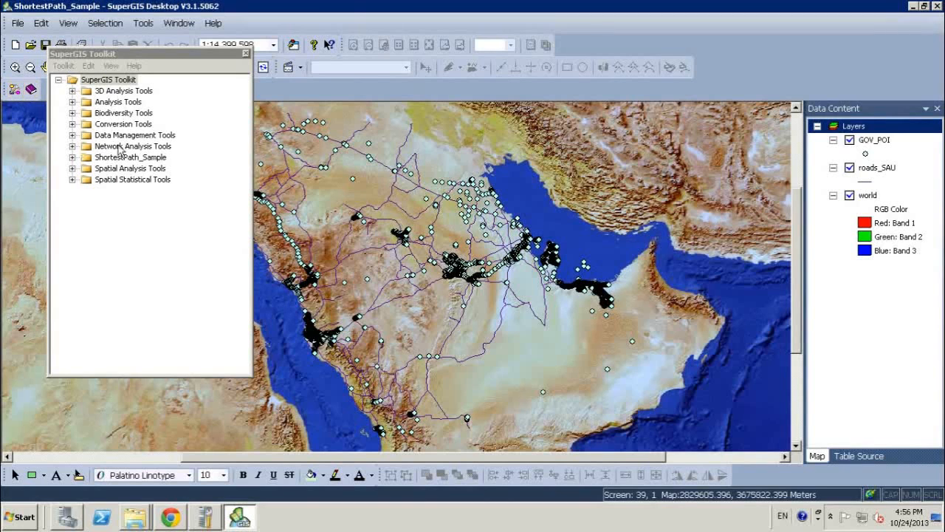
{"action": "left_click_drag", "start_coordinate": [157, 52], "coordinate": [154, 119]}
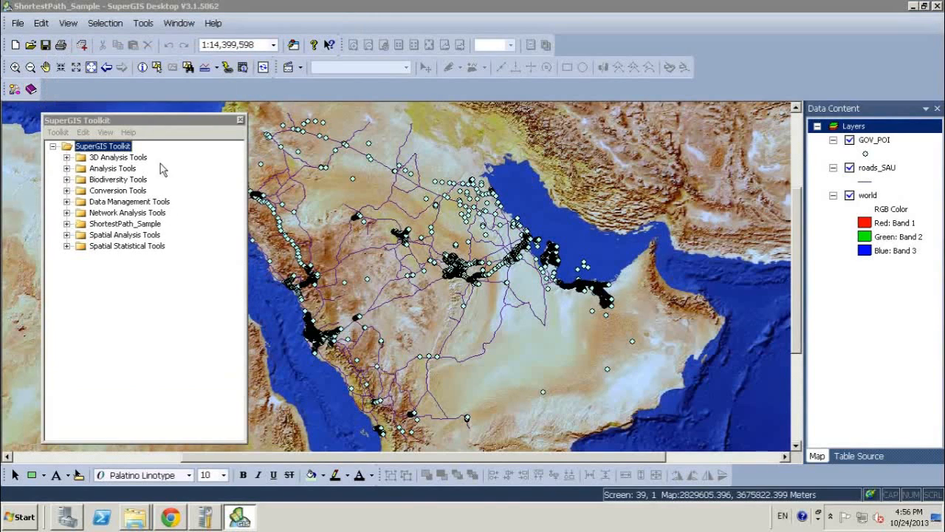
{"action": "double_click", "coordinate": [146, 227]}
{"action": "left_click", "coordinate": [130, 235]}
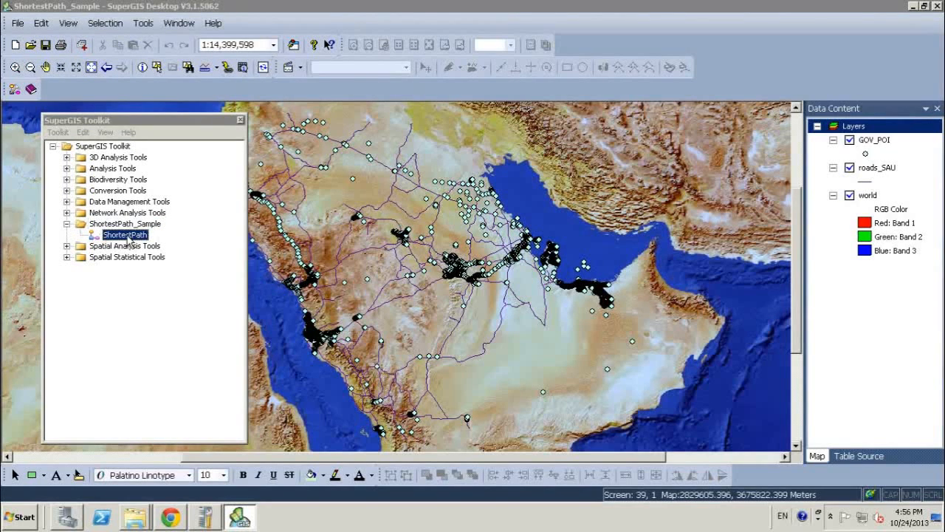
{"action": "right_click", "coordinate": [126, 243]}
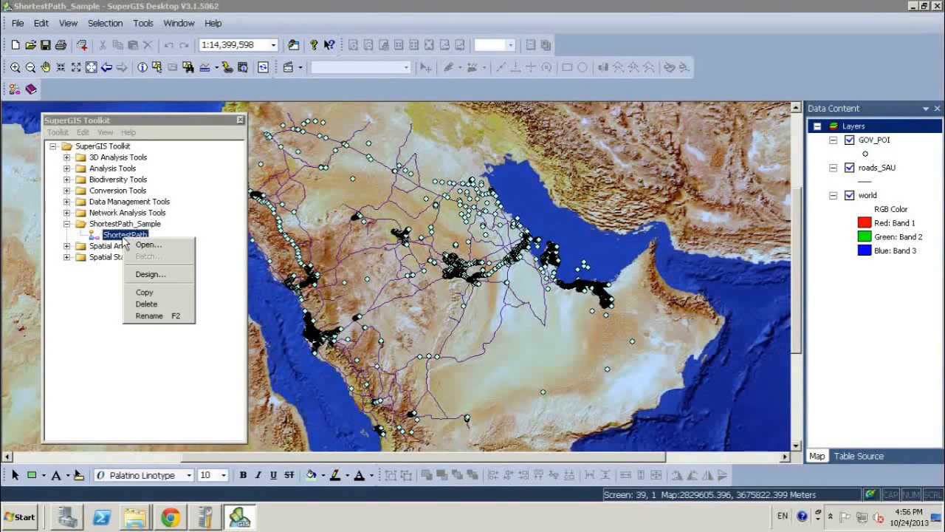
{"action": "left_click", "coordinate": [175, 281]}
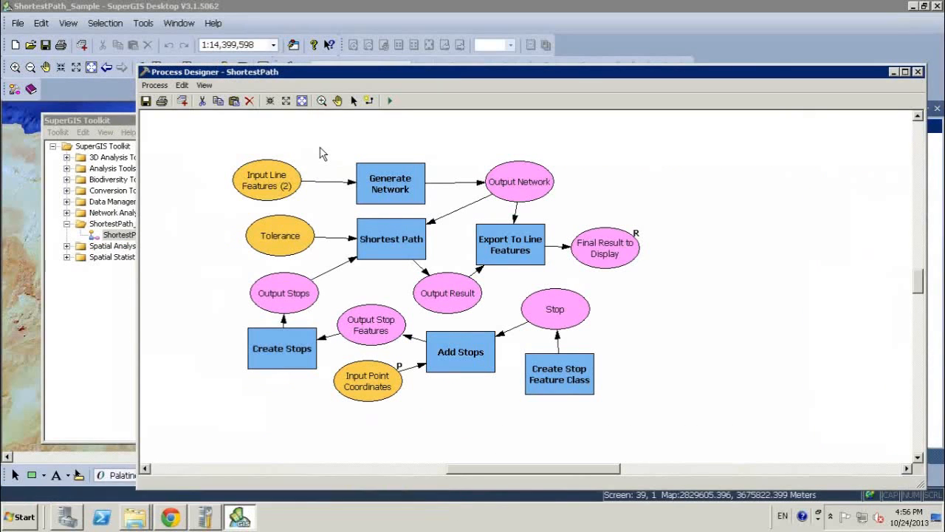
Set the Input Line Features (2) parameter of the process to the roads_SAU layer.
{"action": "left_click", "coordinate": [279, 189]}
{"action": "double_click", "coordinate": [273, 189]}
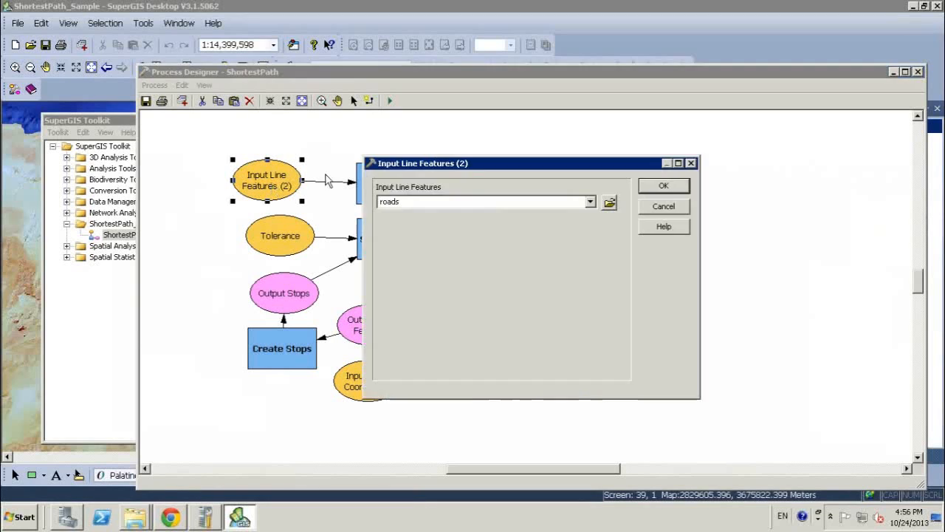
{"action": "left_click", "coordinate": [590, 201]}
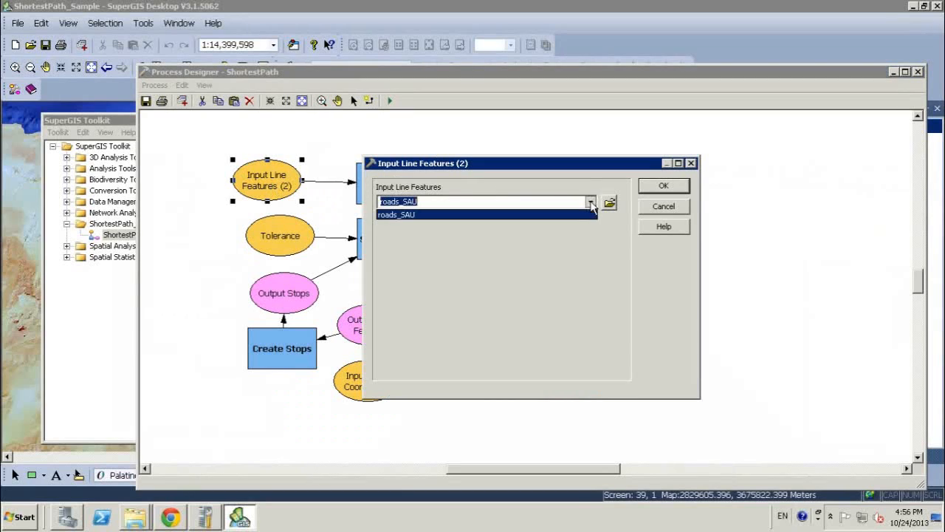
{"action": "left_click", "coordinate": [404, 215]}
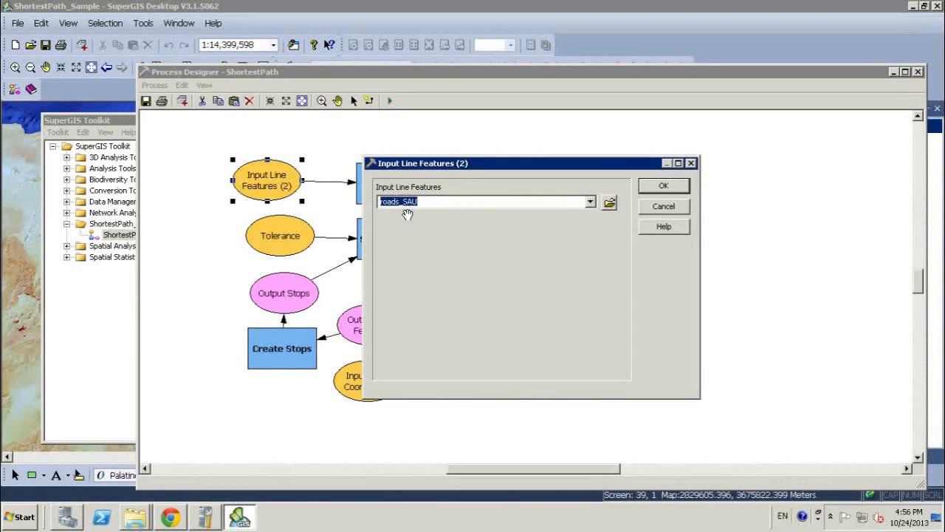
{"action": "left_click", "coordinate": [655, 184]}
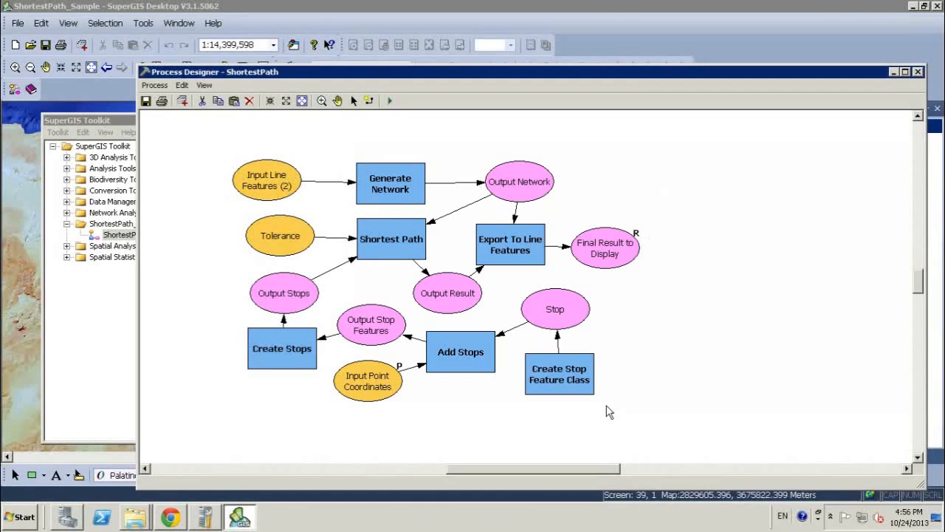
Set the output location of Create Stop Feature Class to the folder C:\SampleData\TempData.
{"action": "double_click", "coordinate": [565, 379]}
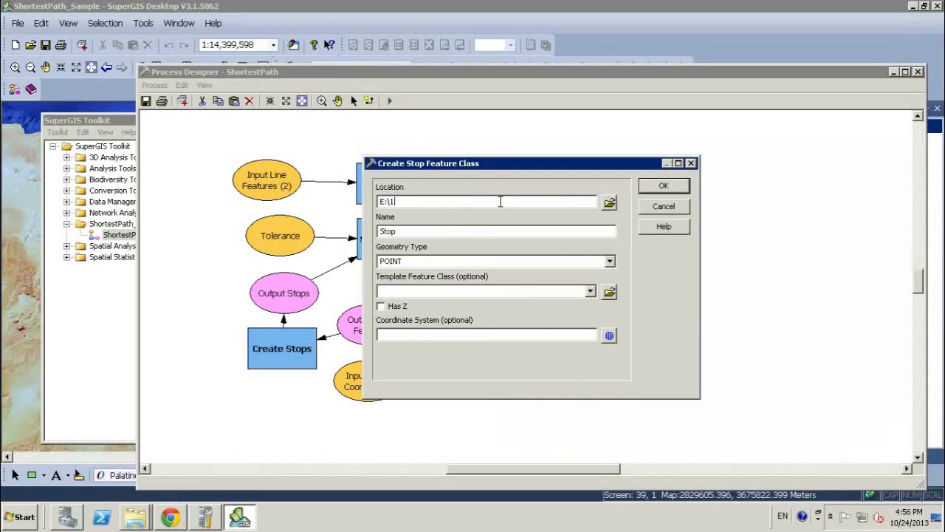
{"action": "left_click_drag", "start_coordinate": [511, 171], "coordinate": [558, 190]}
{"action": "left_click_drag", "start_coordinate": [502, 221], "coordinate": [414, 224]}
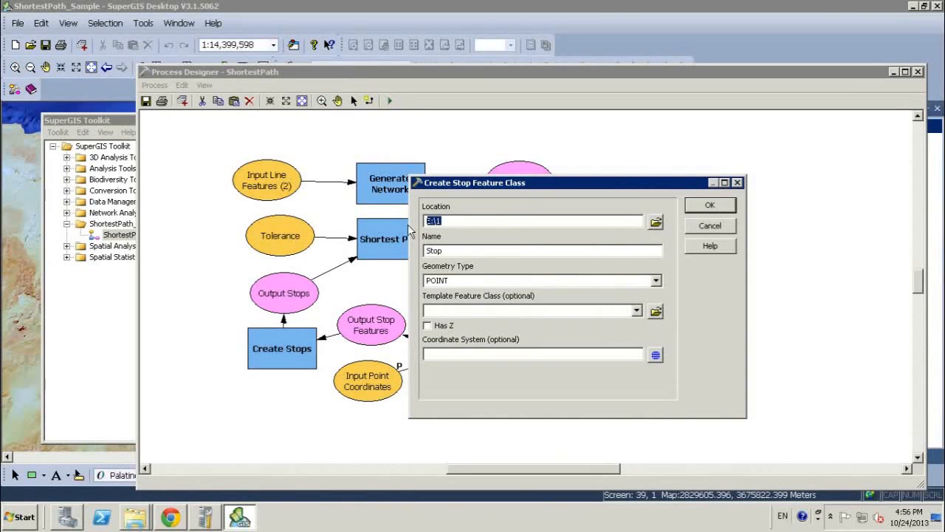
{"action": "left_click", "coordinate": [656, 222]}
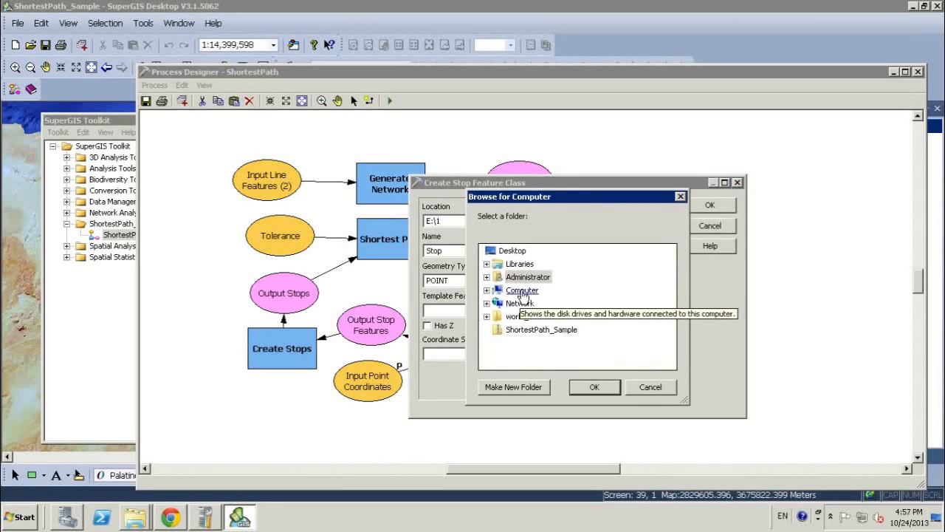
{"action": "double_click", "coordinate": [521, 292]}
{"action": "double_click", "coordinate": [559, 319]}
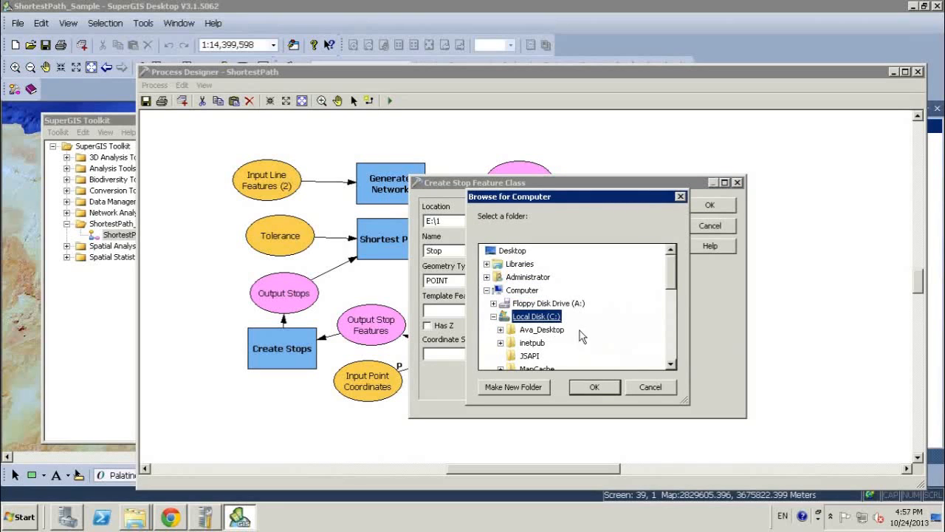
{"action": "left_click_drag", "start_coordinate": [673, 275], "coordinate": [675, 295]}
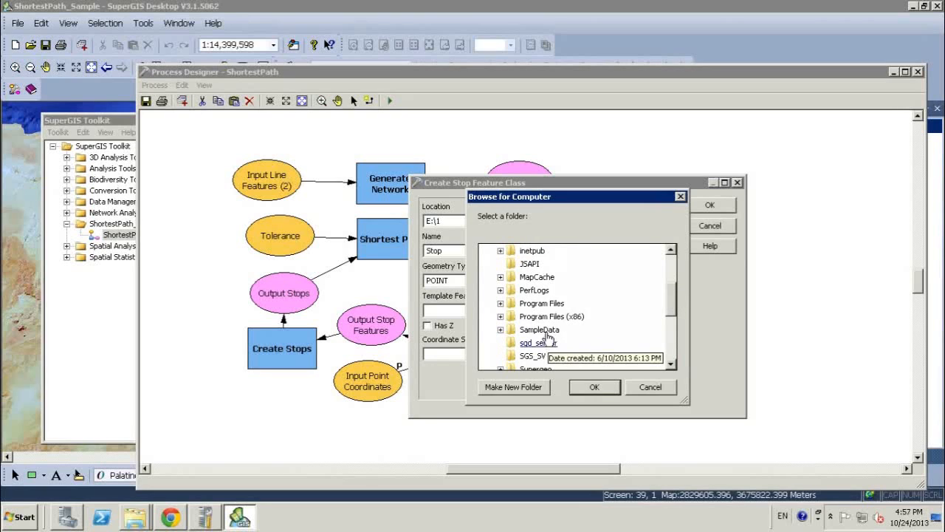
{"action": "double_click", "coordinate": [550, 343]}
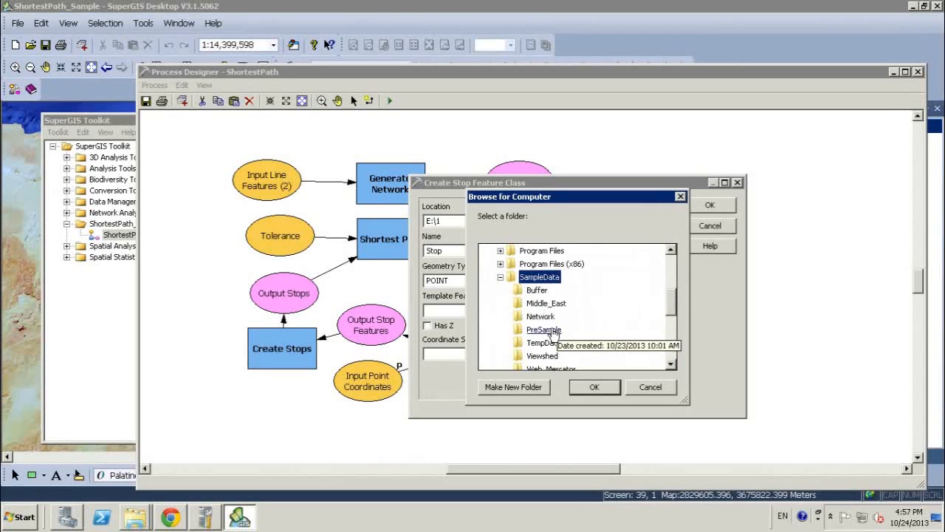
{"action": "left_click", "coordinate": [543, 342]}
{"action": "left_click", "coordinate": [592, 387]}
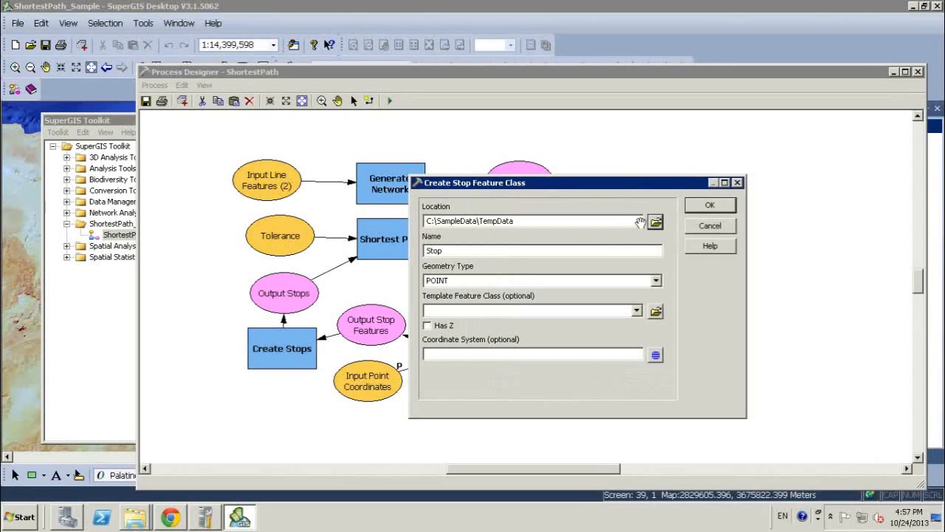
{"action": "left_click", "coordinate": [707, 208]}
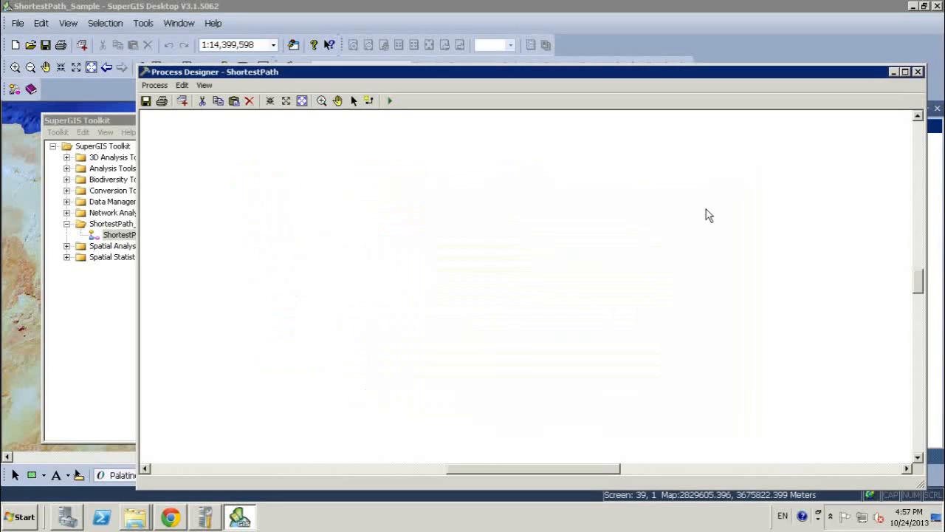
Save the ShortestPath process, then close the Process Designer, the toolkit and SuperGIS Desktop.
{"action": "left_click", "coordinate": [147, 101]}
{"action": "left_click", "coordinate": [917, 72]}
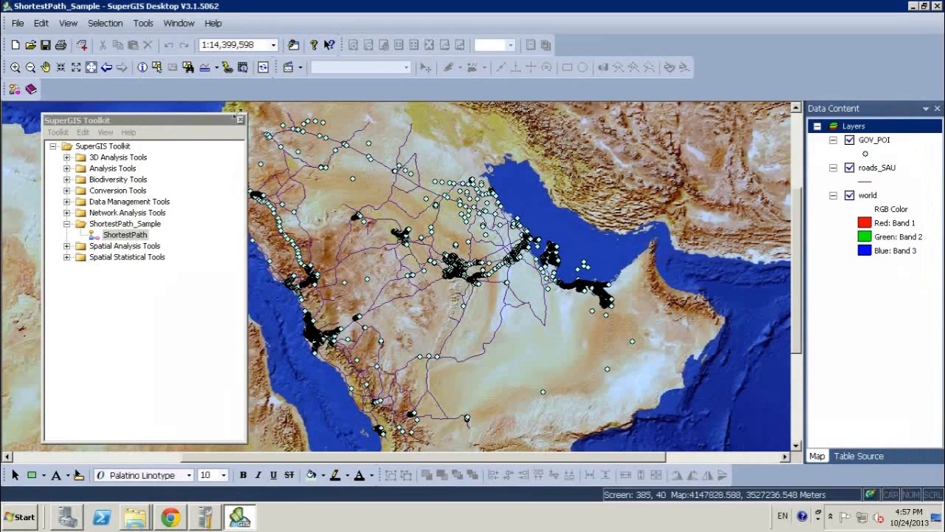
{"action": "left_click", "coordinate": [240, 120]}
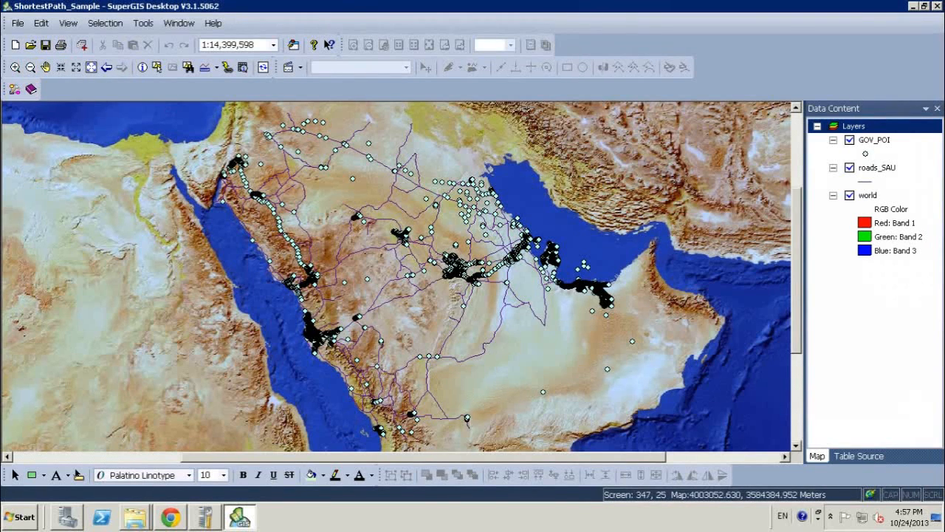
{"action": "left_click", "coordinate": [935, 6]}
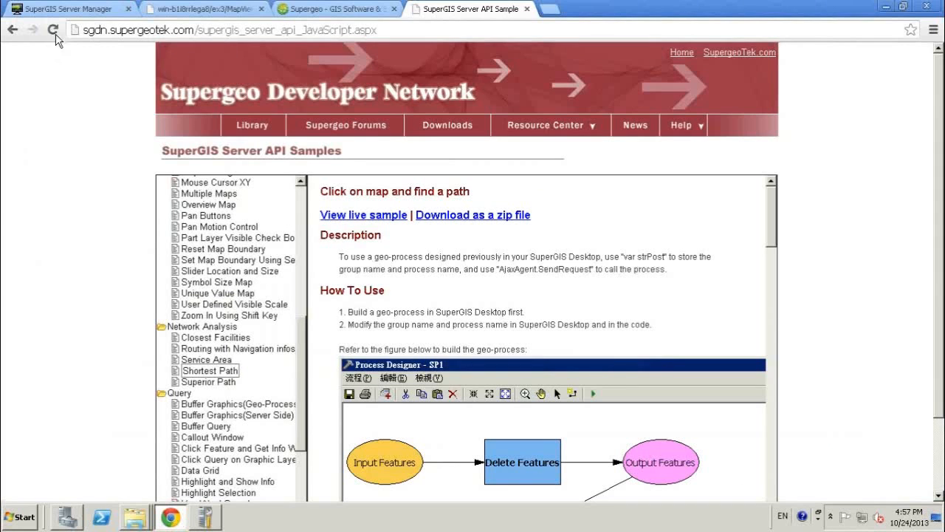
Switch to SuperGIS Server Manager in Chrome and start a quick map publishing with ex4 as service name and title.
{"action": "left_click", "coordinate": [74, 9]}
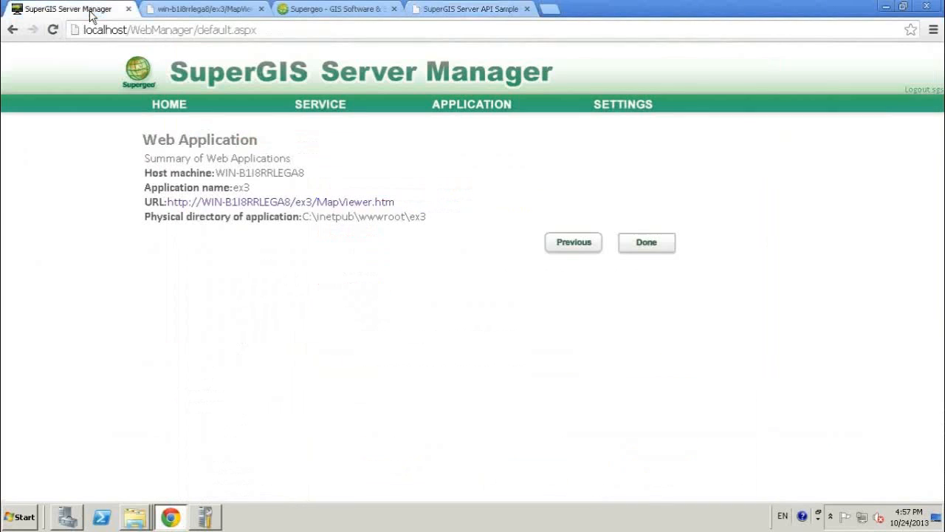
{"action": "left_click", "coordinate": [170, 105]}
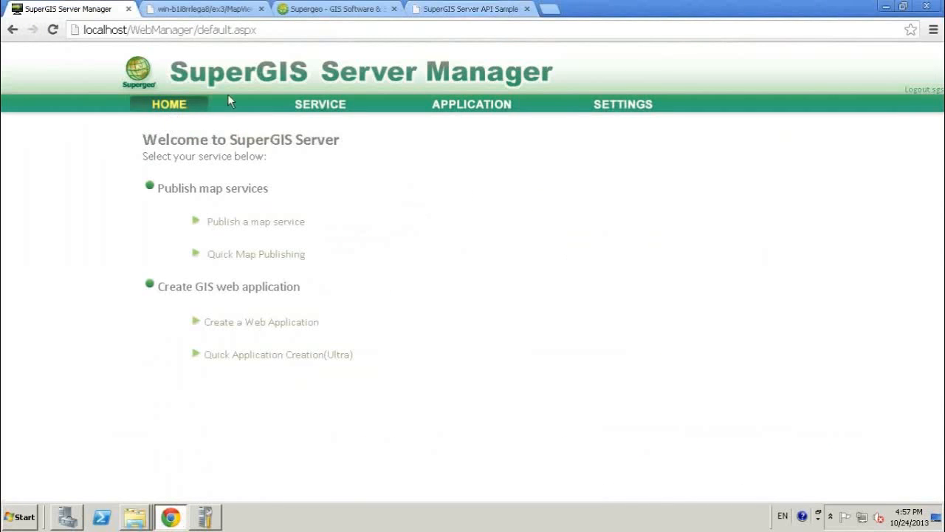
{"action": "left_click", "coordinate": [274, 262]}
{"action": "left_click", "coordinate": [312, 190]}
{"action": "key", "text": "BackSpace"}
{"action": "type", "text": "4"}
{"action": "left_click", "coordinate": [357, 216]}
{"action": "key", "text": "BackSpace"}
{"action": "type", "text": "4"}
Choose C:\Users\Administrator\Desktop\ShortestPath_Sample.sgd as the service document and publish the service.
{"action": "left_click", "coordinate": [517, 234]}
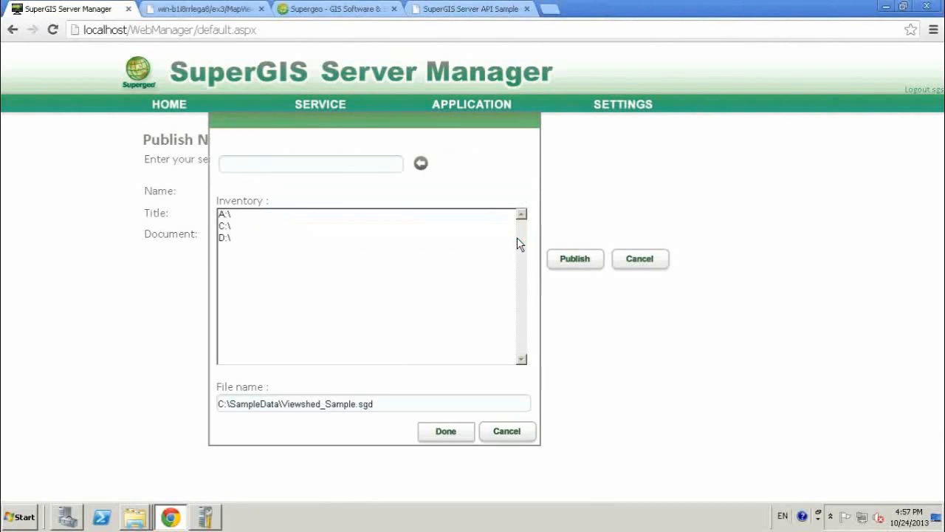
{"action": "double_click", "coordinate": [225, 228]}
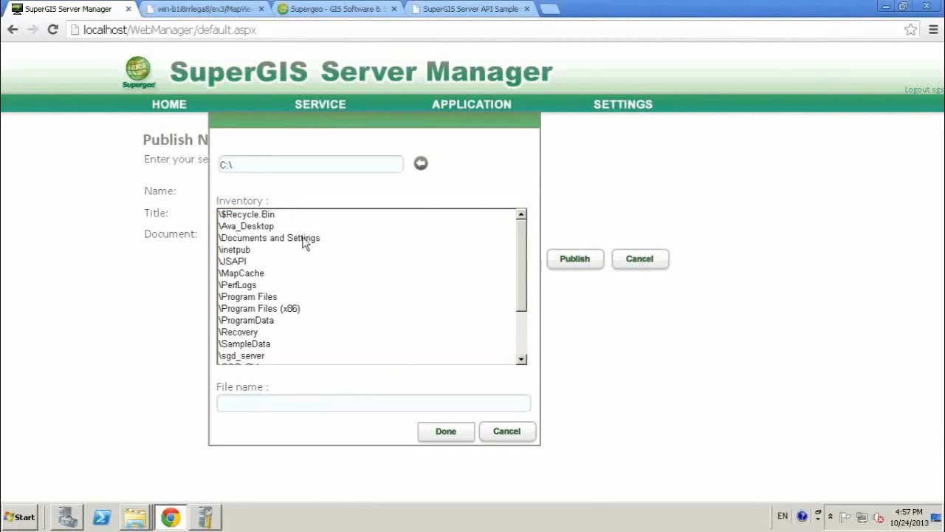
{"action": "left_click_drag", "start_coordinate": [515, 256], "coordinate": [525, 292]}
{"action": "scroll", "coordinate": [526, 292], "scroll_direction": "down", "scroll_amount": 1}
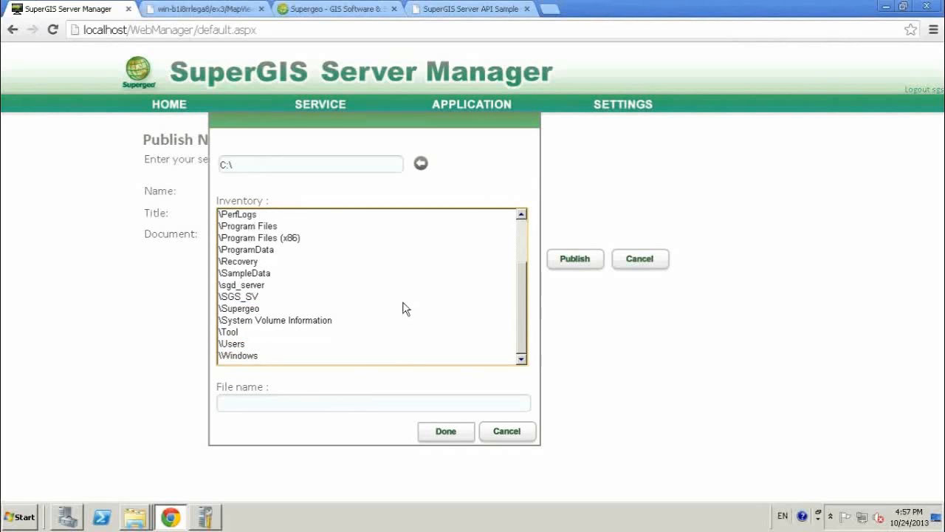
{"action": "double_click", "coordinate": [240, 345]}
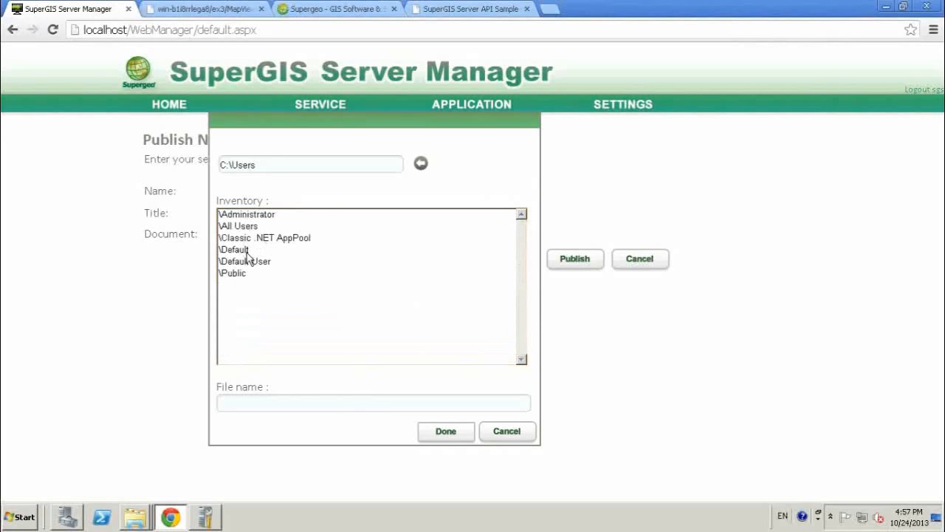
{"action": "double_click", "coordinate": [253, 216]}
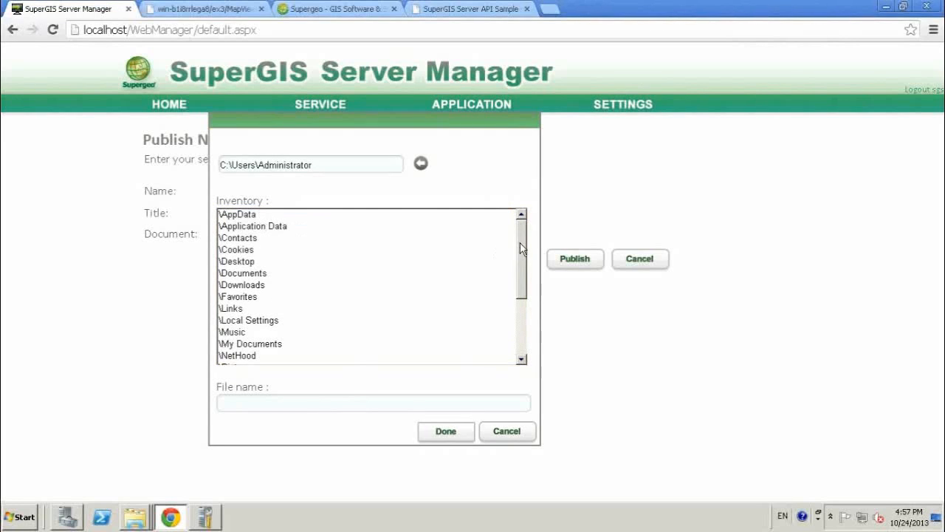
{"action": "double_click", "coordinate": [247, 261]}
{"action": "left_click", "coordinate": [234, 227]}
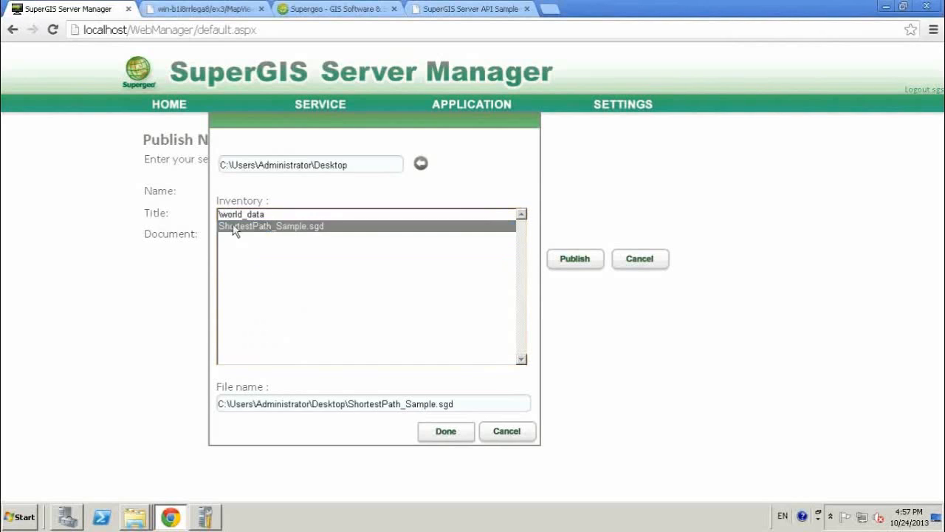
{"action": "left_click", "coordinate": [446, 431]}
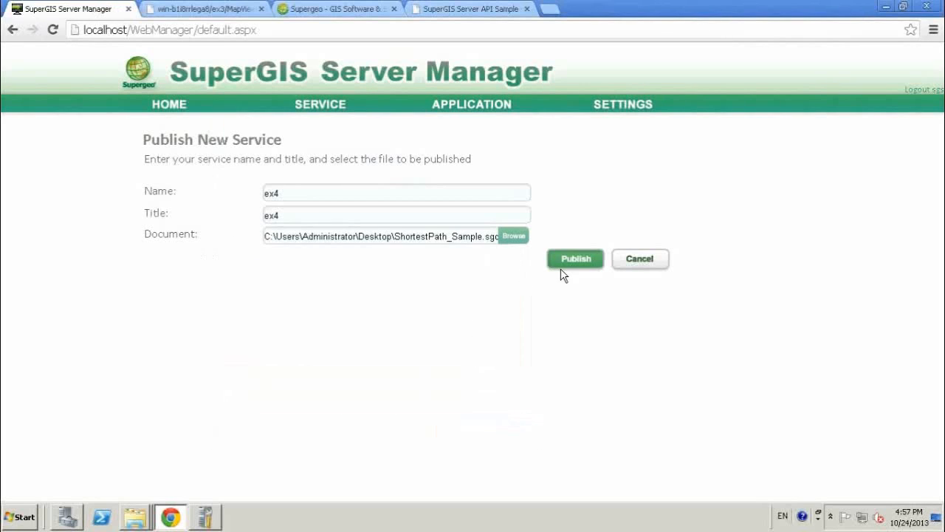
{"action": "left_click", "coordinate": [583, 259]}
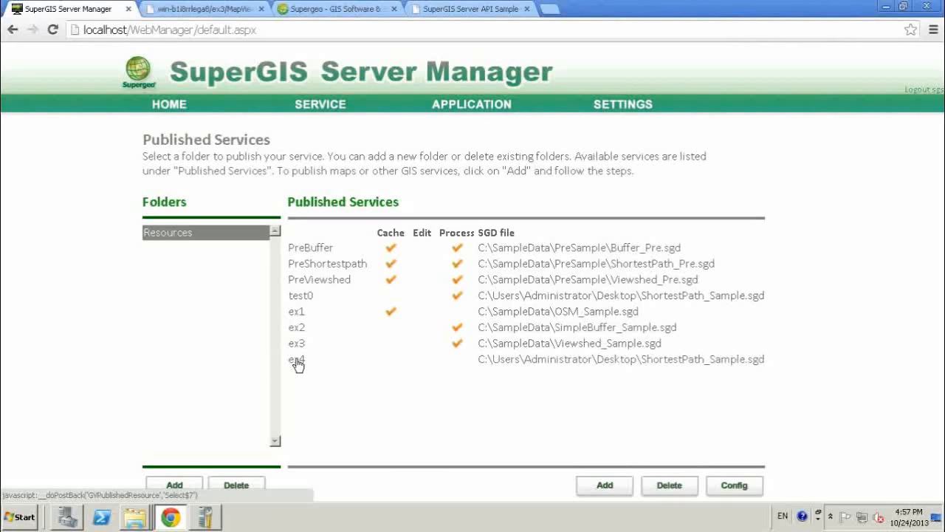
Configure the ex4 service to publish its ShortestPath process.
{"action": "left_click", "coordinate": [297, 360]}
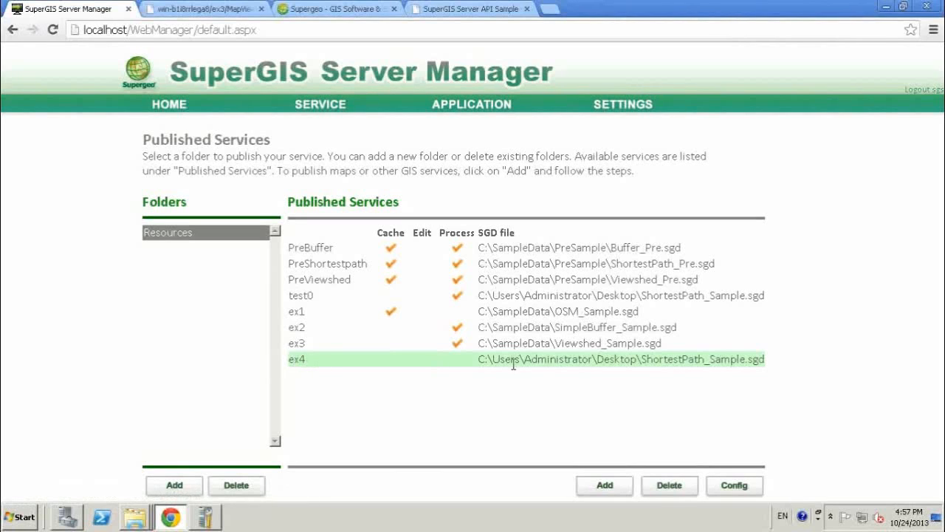
{"action": "left_click", "coordinate": [739, 487]}
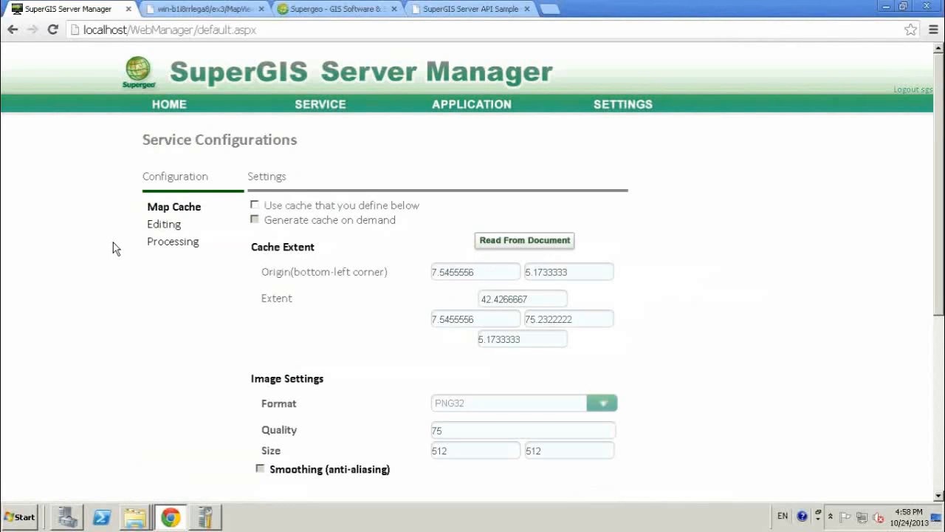
{"action": "left_click", "coordinate": [161, 243]}
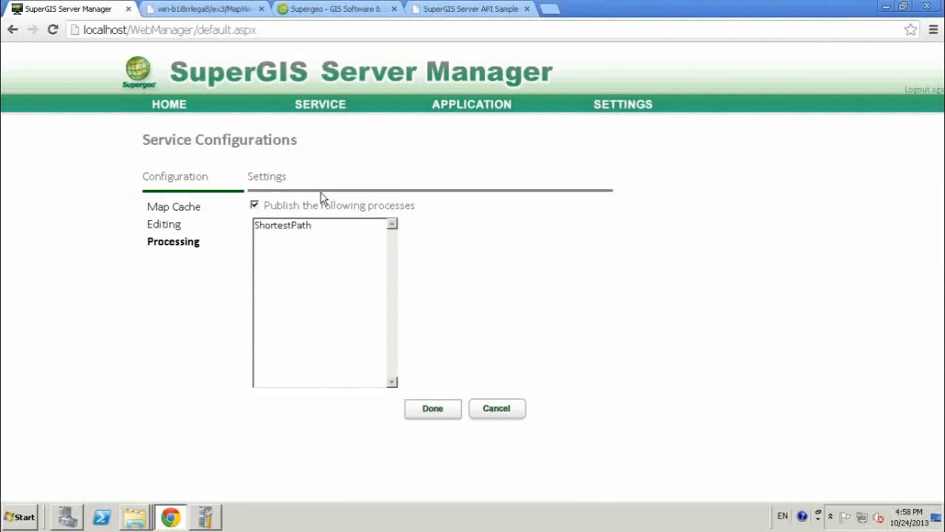
{"action": "left_click", "coordinate": [437, 411]}
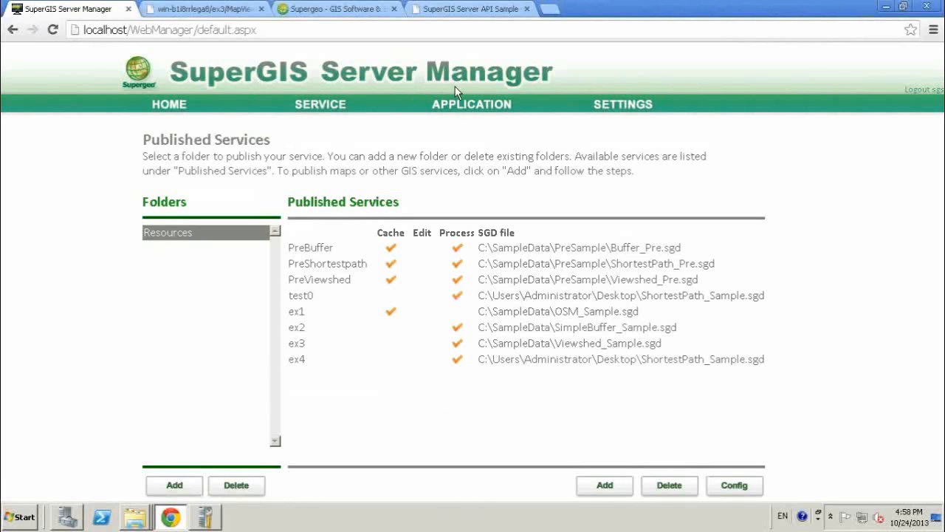
Create an Ultra web application named ex4 on the Default Web Site that includes the ex4.cfg map service.
{"action": "left_click", "coordinate": [474, 104]}
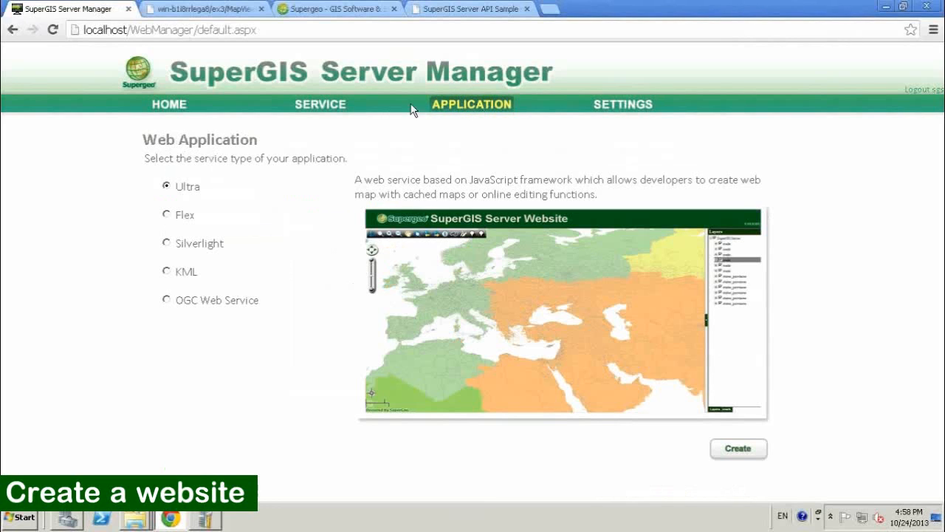
{"action": "left_click", "coordinate": [739, 448]}
{"action": "left_click", "coordinate": [340, 224]}
{"action": "type", "text": "ex4"}
{"action": "left_click", "coordinate": [318, 293]}
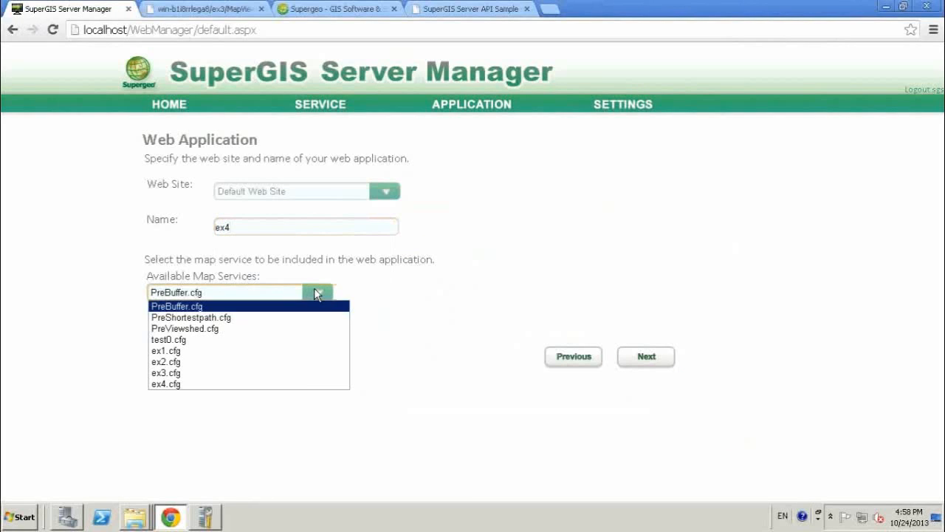
{"action": "left_click", "coordinate": [303, 384]}
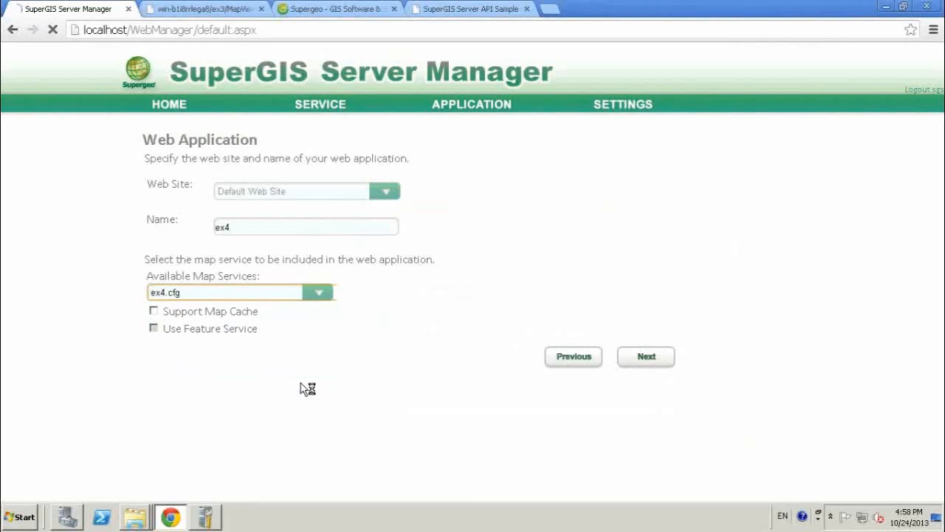
{"action": "left_click", "coordinate": [647, 358]}
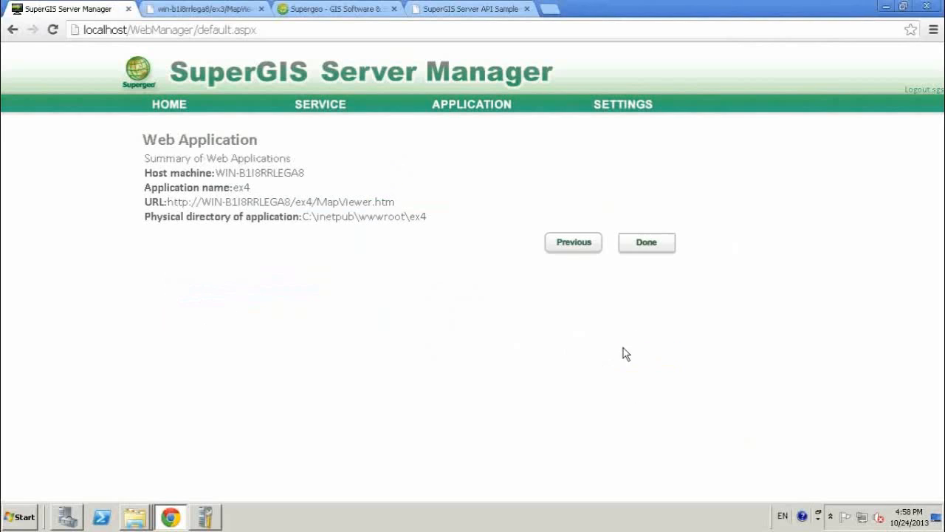
{"action": "left_click", "coordinate": [647, 244]}
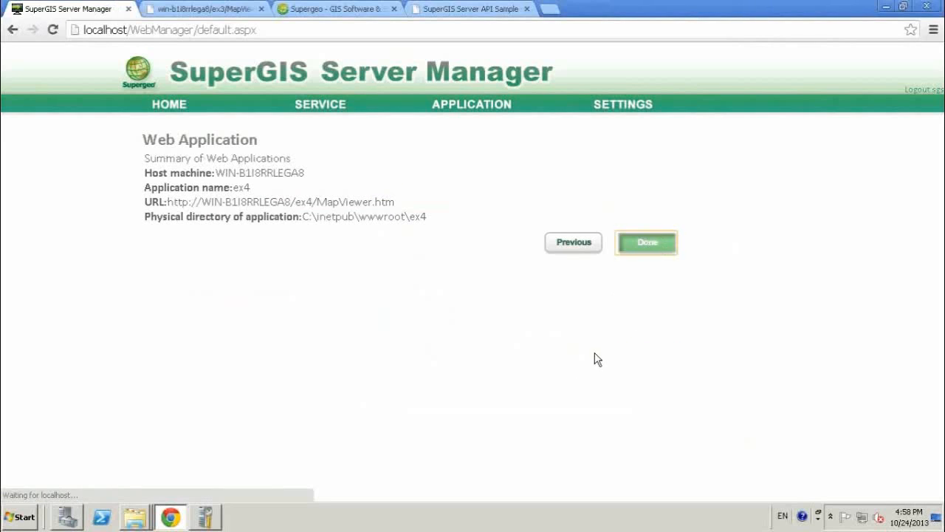
Open the ex4 application's MapViewer.htm site in a new browser tab and switch to it.
{"action": "right_click", "coordinate": [214, 202]}
{"action": "left_click", "coordinate": [242, 212]}
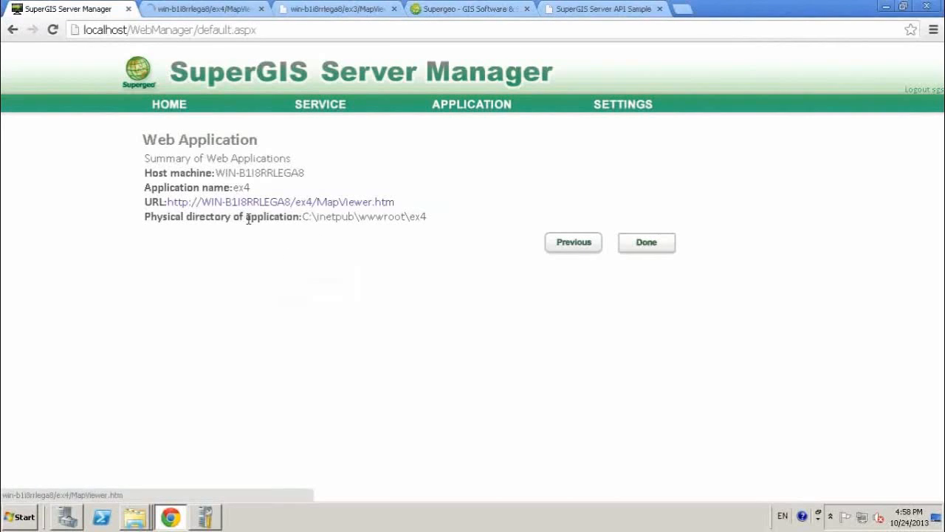
{"action": "left_click", "coordinate": [166, 10]}
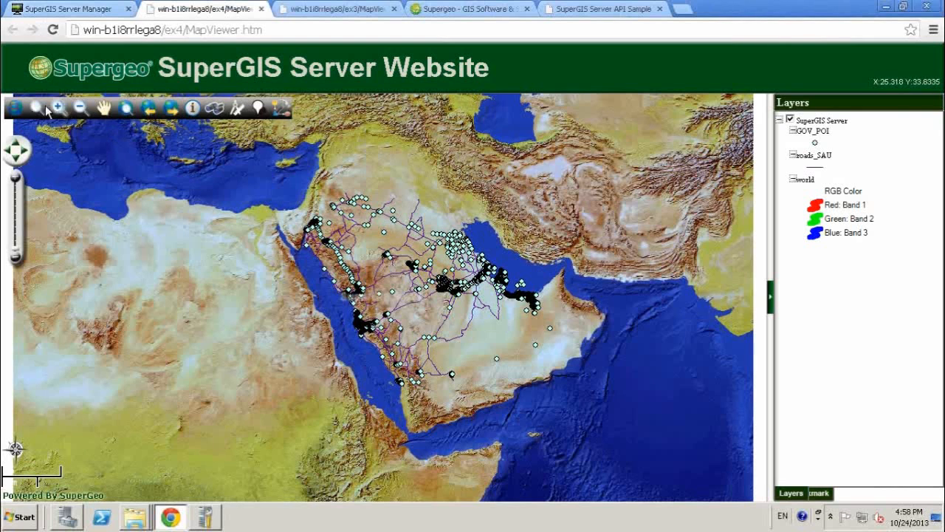
Run the ShortestPath process between map points at about X 50.92, Y 23.12 and X 43.01, Y 29.91.
{"action": "left_click", "coordinate": [17, 179]}
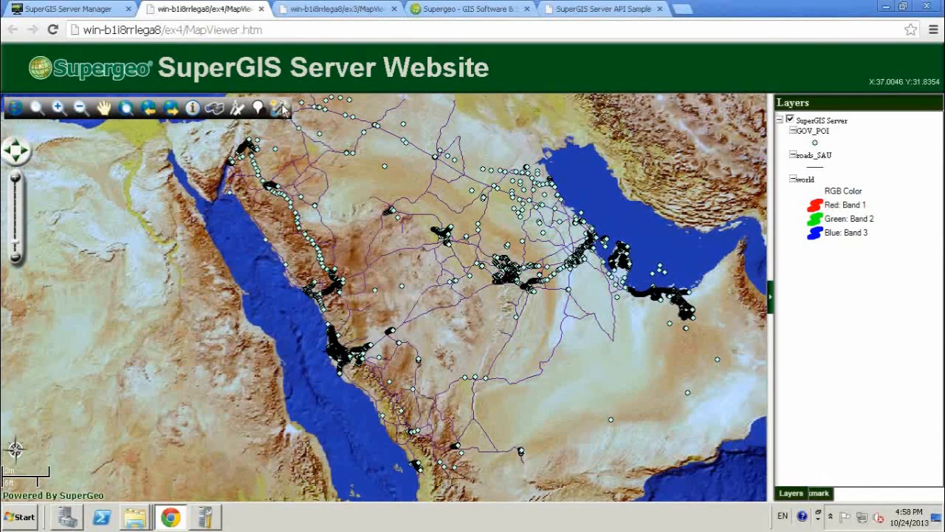
{"action": "left_click", "coordinate": [279, 108]}
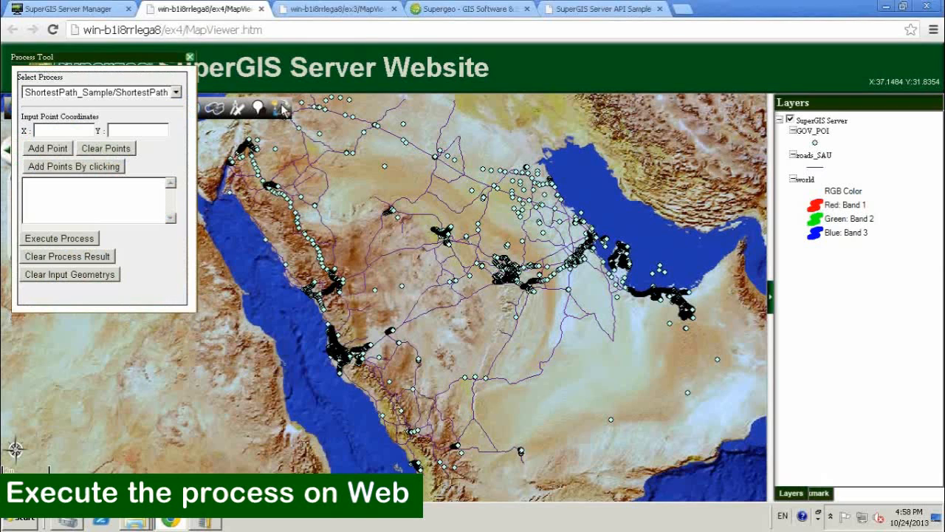
{"action": "left_click", "coordinate": [112, 168]}
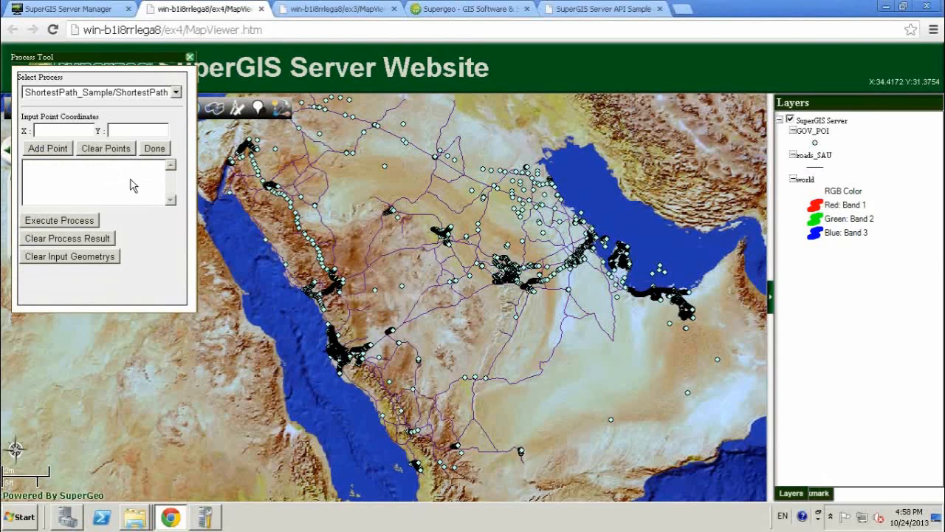
{"action": "left_click", "coordinate": [614, 317]}
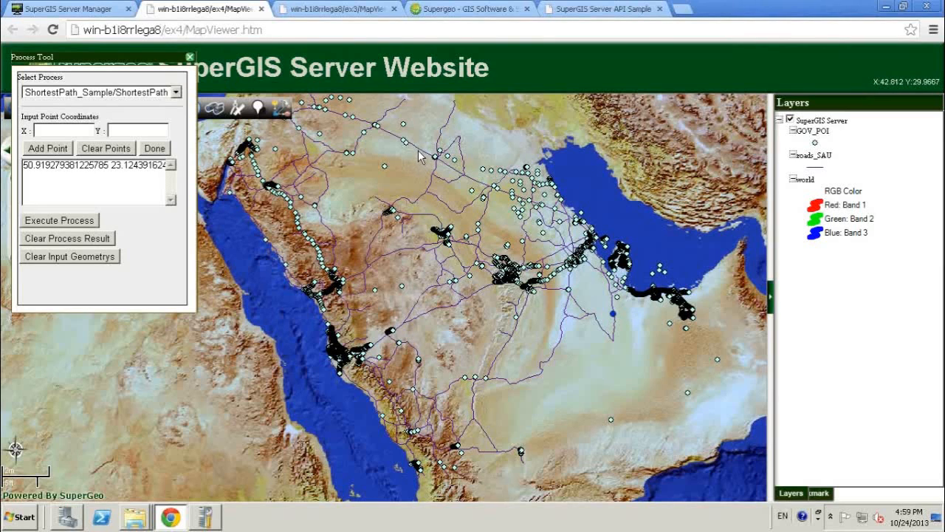
{"action": "left_click", "coordinate": [156, 148]}
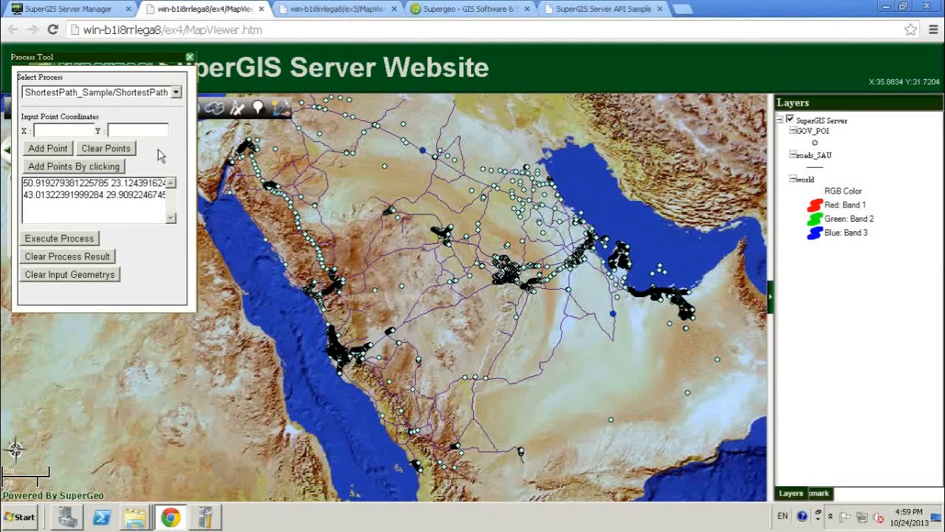
{"action": "left_click", "coordinate": [59, 238]}
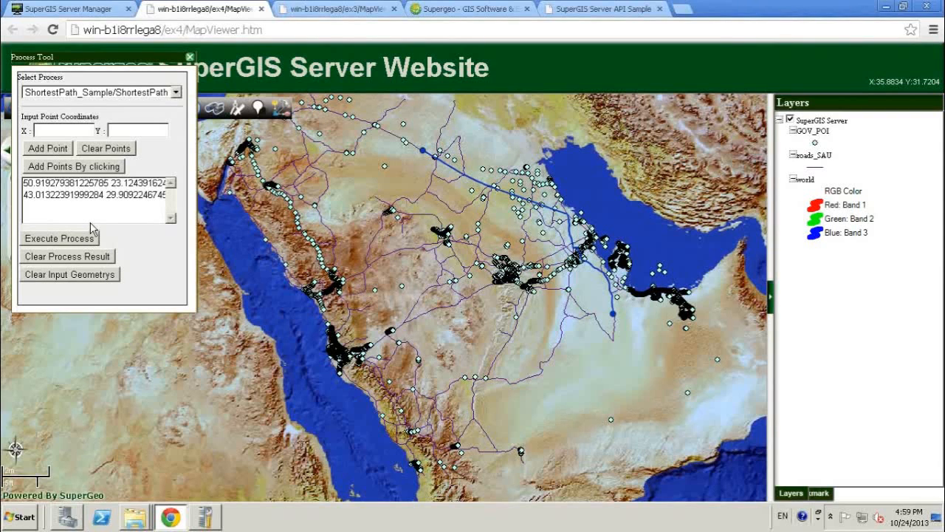
Move the Process Tool window off the map toolbar and clear the process result and the input points.
{"action": "left_click_drag", "start_coordinate": [124, 59], "coordinate": [151, 220]}
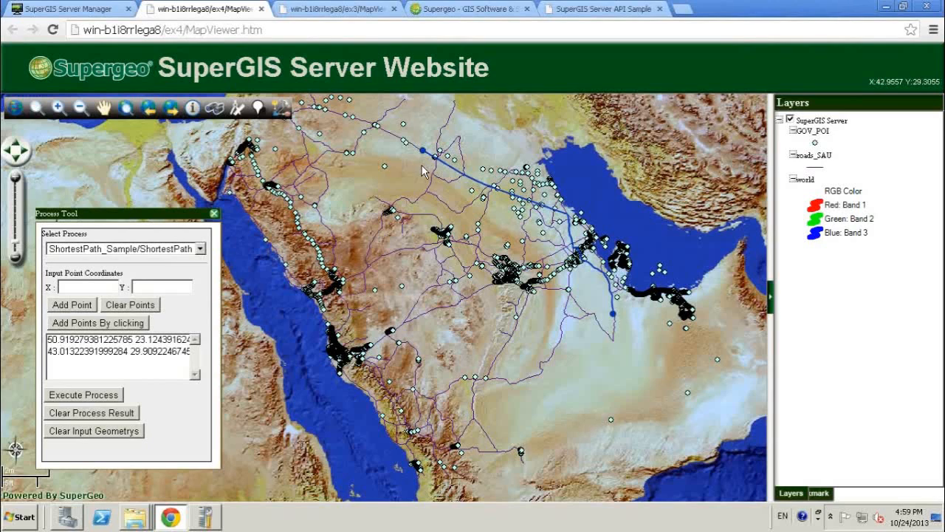
{"action": "left_click", "coordinate": [122, 418]}
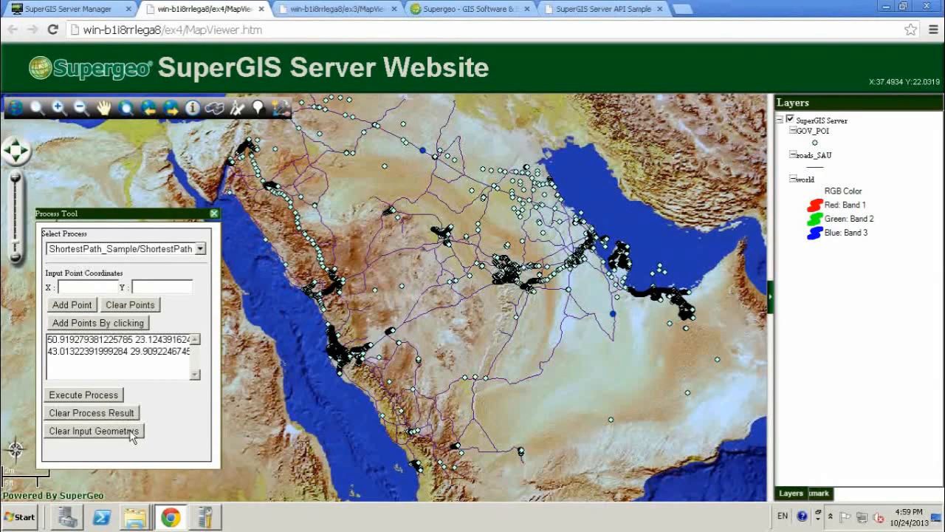
{"action": "left_click", "coordinate": [151, 305]}
Run ShortestPath between map points at about X 47.87, Y 20.68 and X 38.82, Y 29.74, and minimize the remote desktop session.
{"action": "left_click", "coordinate": [128, 325]}
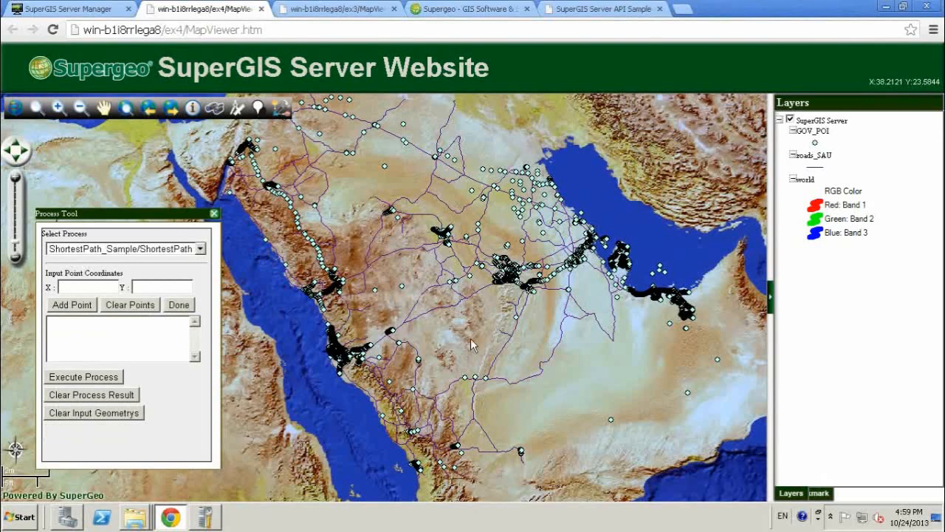
{"action": "left_click", "coordinate": [540, 372]}
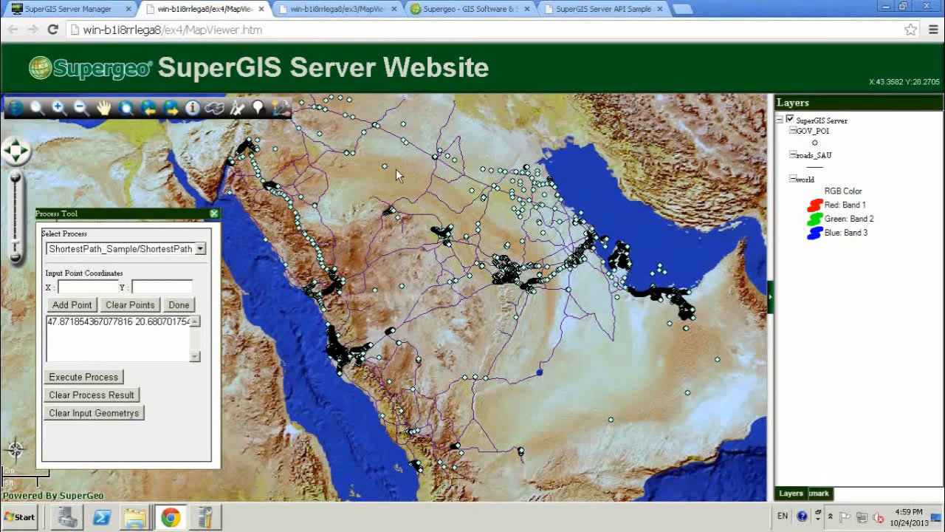
{"action": "left_click", "coordinate": [322, 160]}
{"action": "left_click", "coordinate": [184, 304]}
{"action": "left_click", "coordinate": [111, 397]}
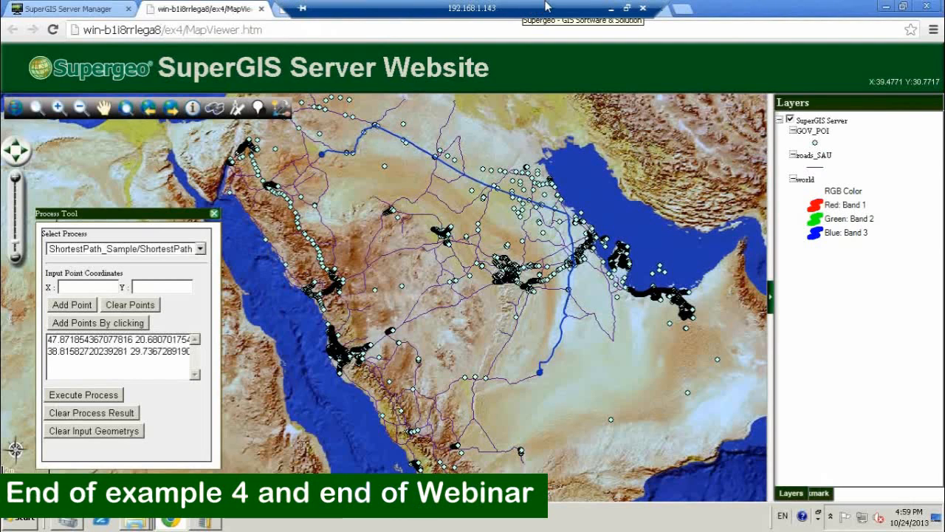
{"action": "left_click", "coordinate": [610, 8]}
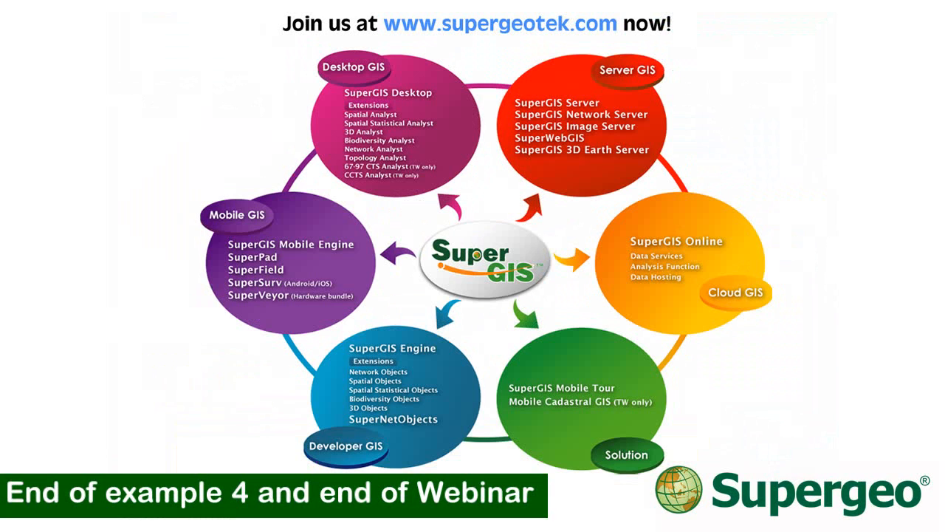